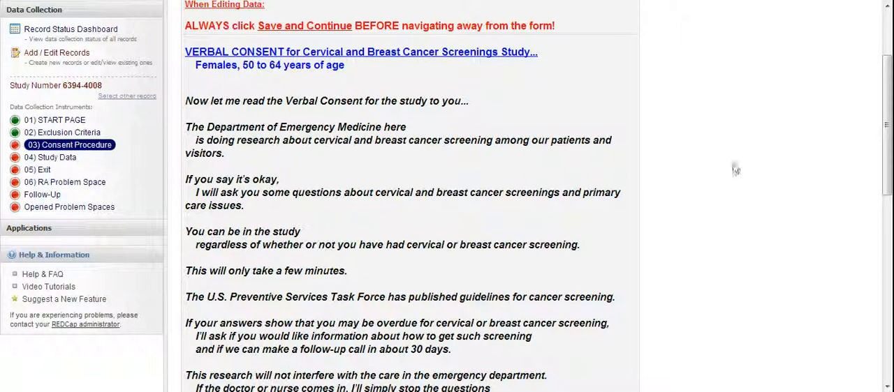
Step: Review the verbal consent script and record the participant's consent response as "Yes, Agreed to be ENROLLED."
drag(887, 137, 890, 160)
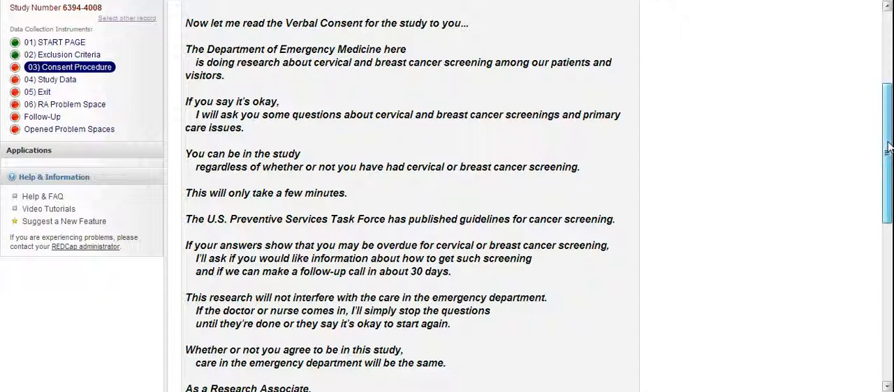
drag(888, 146, 888, 163)
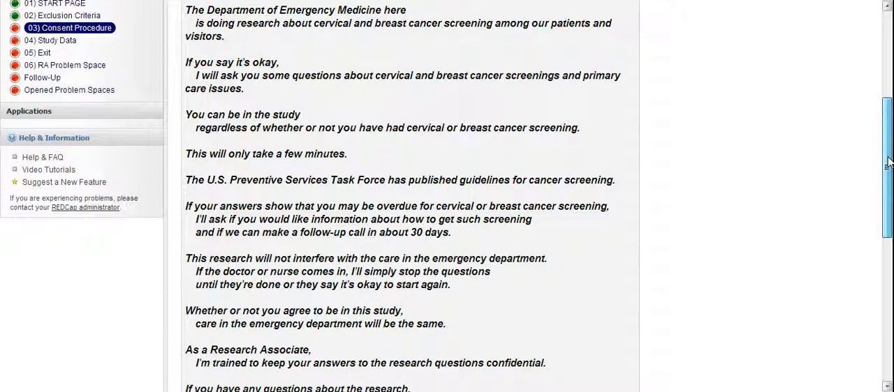
drag(888, 162, 888, 223)
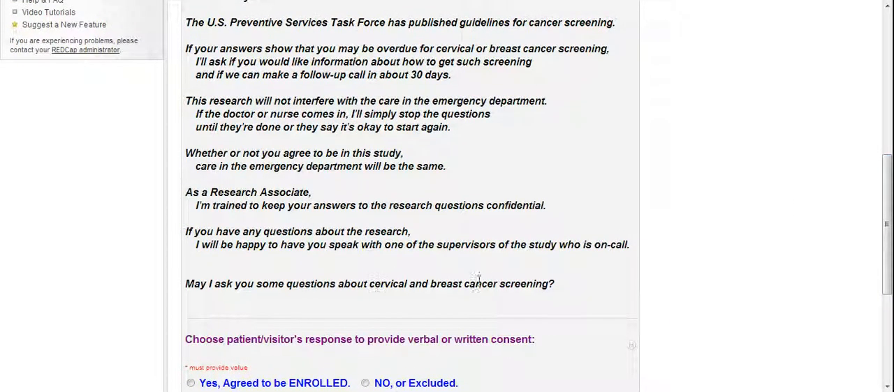
mouse_move(888, 248)
mouse_down()
mouse_move(888, 262)
mouse_move(888, 251)
mouse_up()
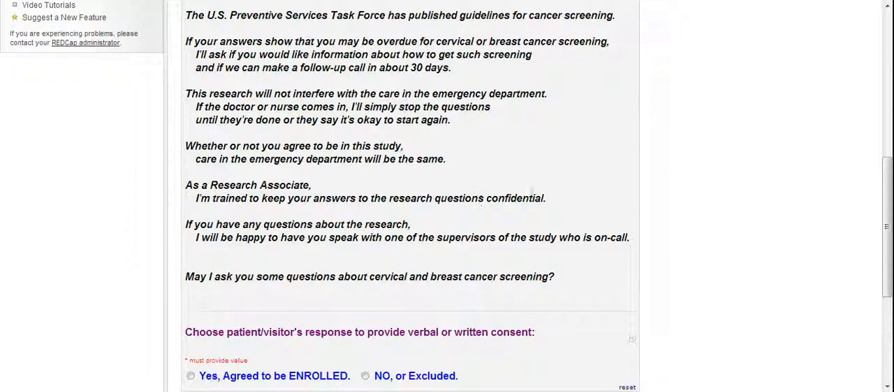
drag(888, 222, 889, 274)
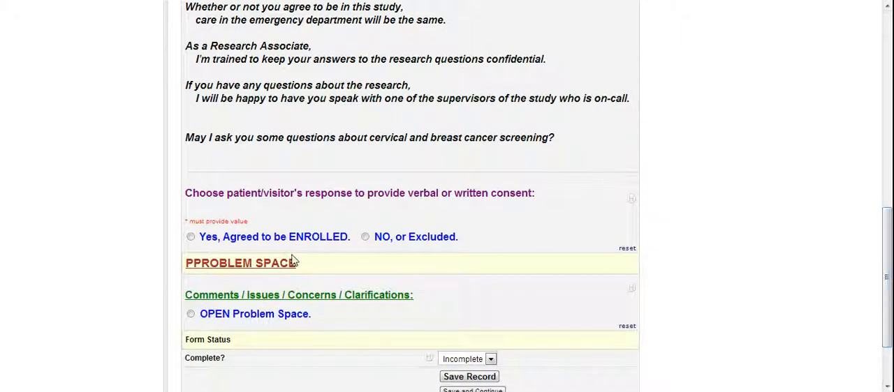
click(191, 237)
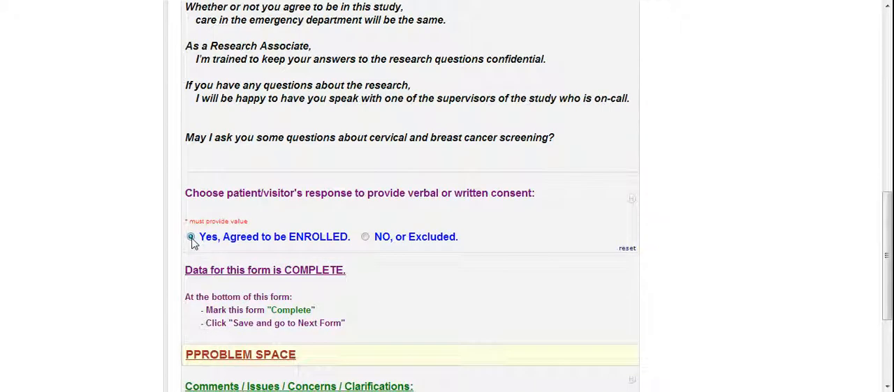
Step: Mark the Consent Procedure form as Complete, save it and go to the next form
drag(890, 237, 890, 253)
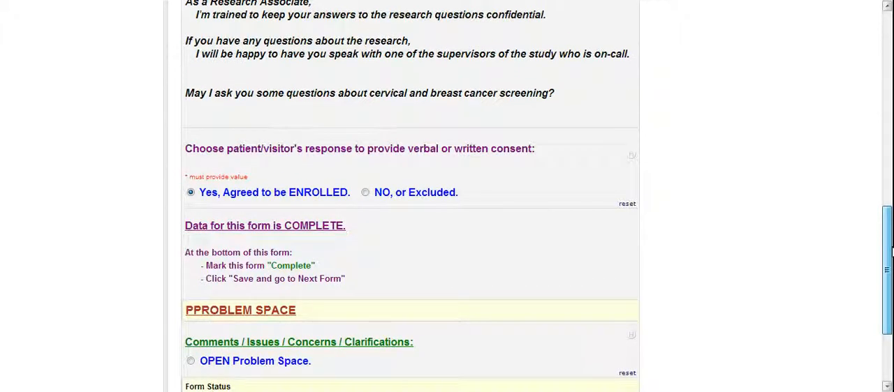
drag(890, 255, 890, 287)
click(491, 302)
click(467, 345)
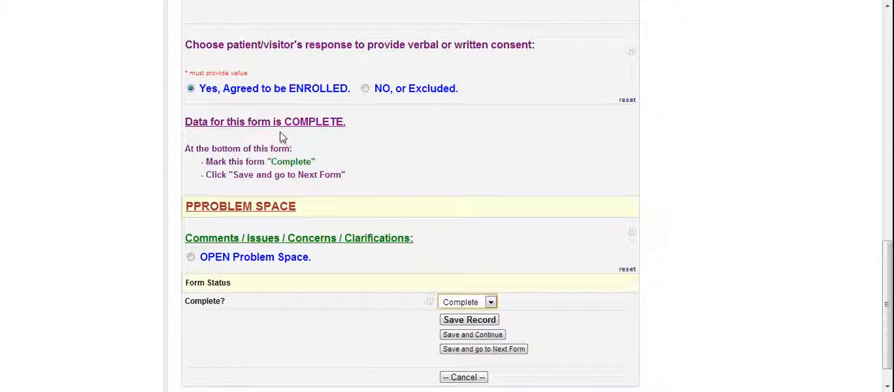
click(469, 353)
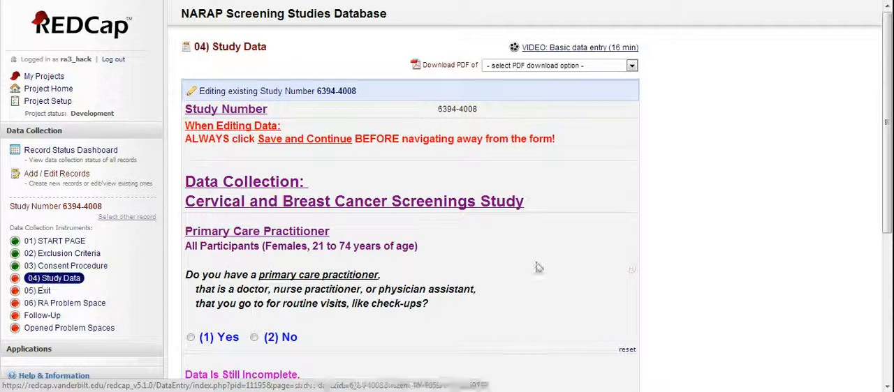
Step: Record Yes for having a primary care practitioner, seen in a "(3) Clinic - NOT Part of a Hospital"
drag(887, 133, 889, 195)
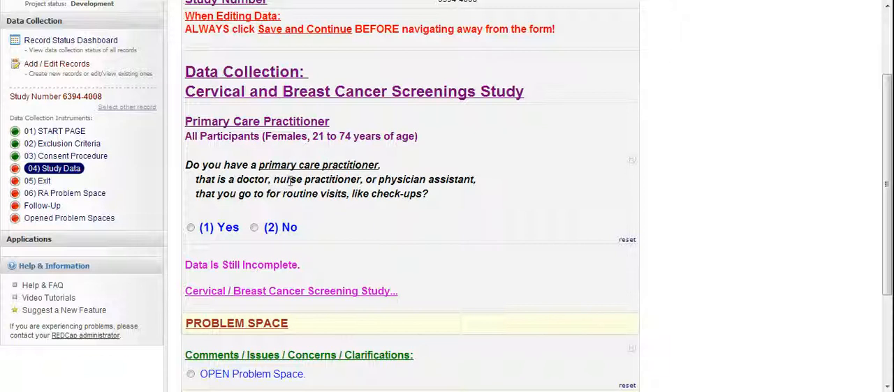
click(191, 228)
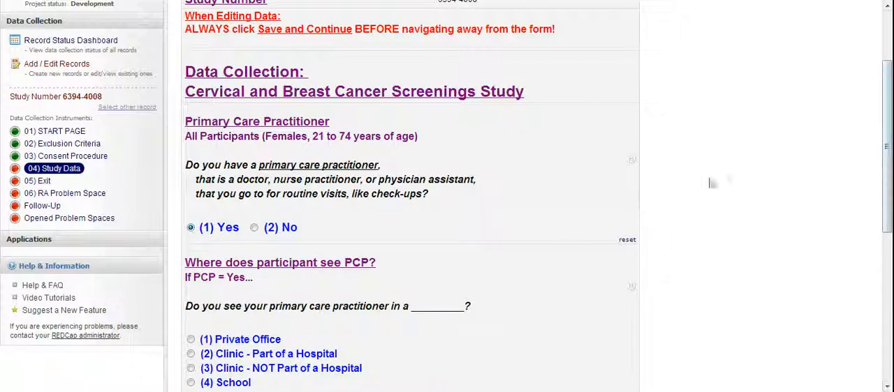
drag(889, 167, 889, 257)
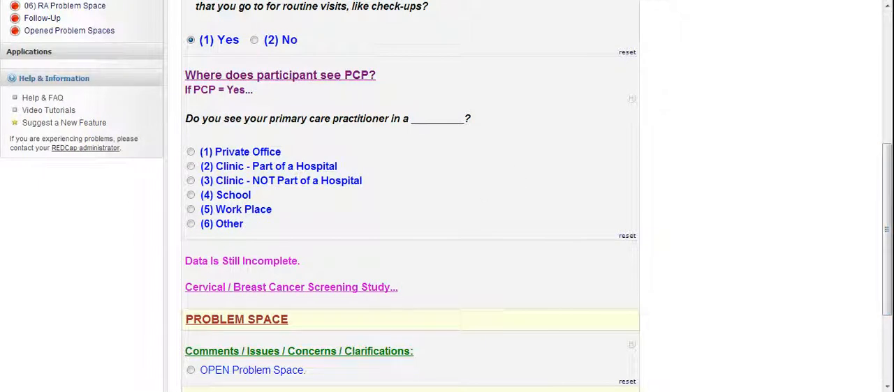
click(191, 180)
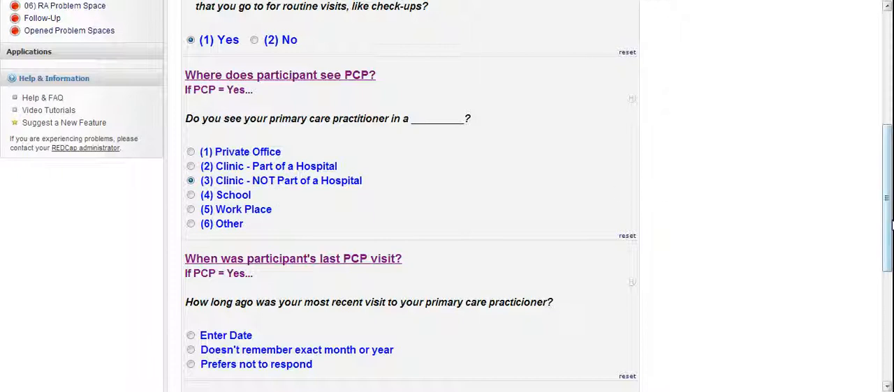
Step: Choose Enter Date for the last PCP visit and set the visit date to 2012-12-23
drag(886, 222, 890, 264)
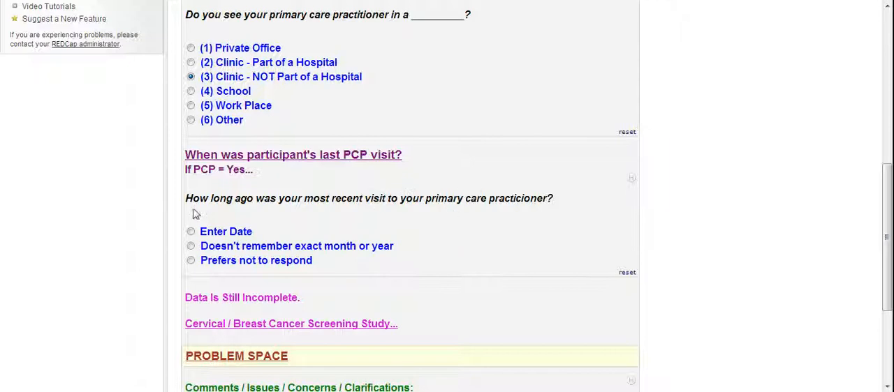
drag(885, 227, 890, 258)
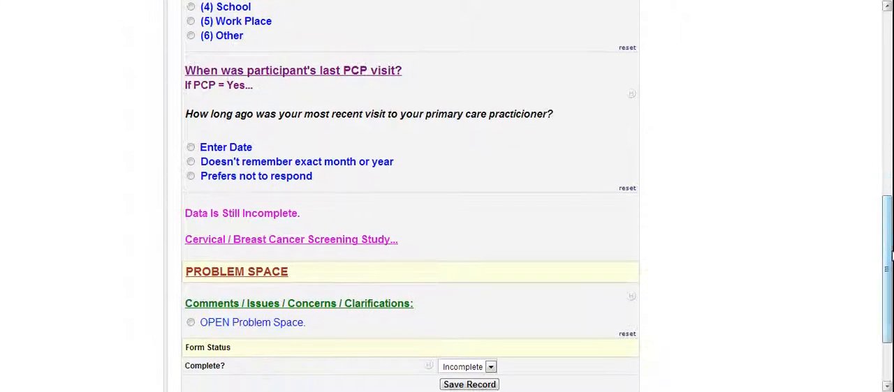
click(191, 147)
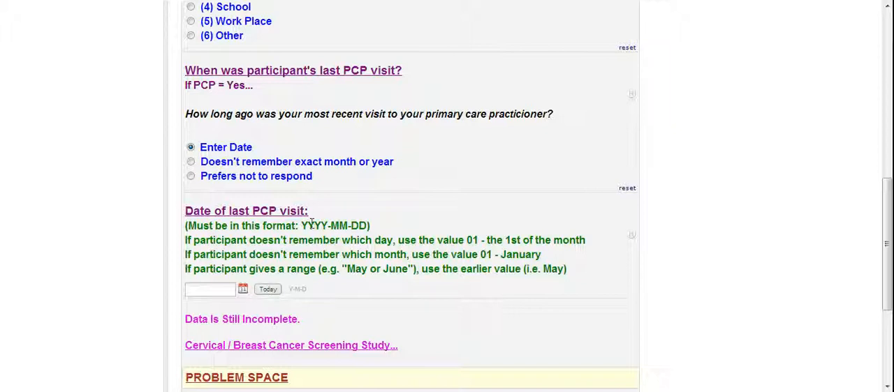
click(266, 290)
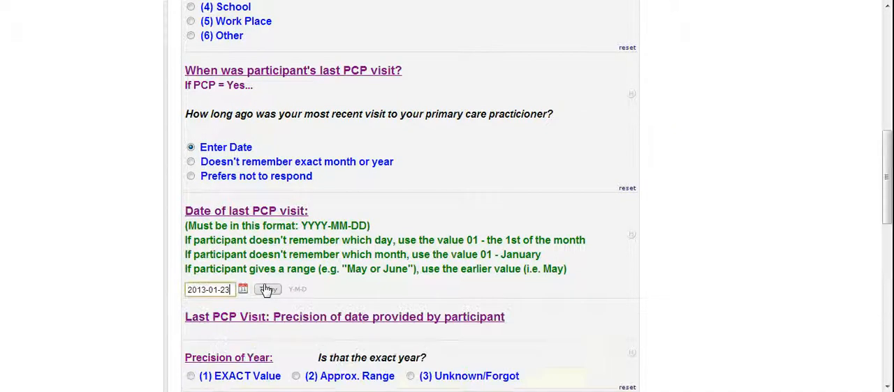
click(217, 290)
key(BackSpace)
key(BackSpace)
text(12)
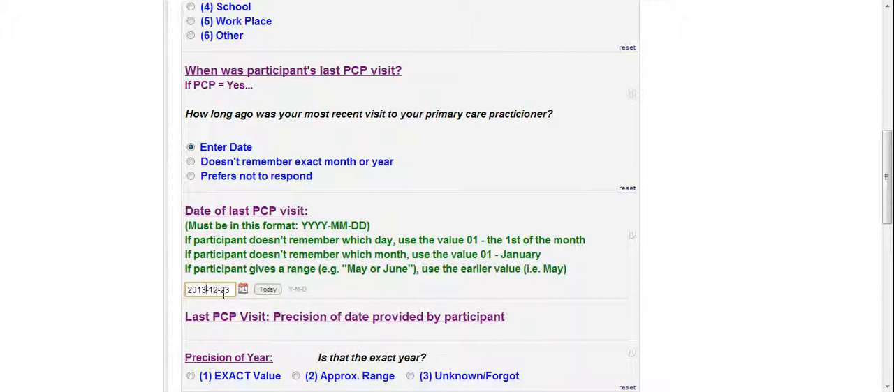
key(BackSpace)
text(2)
key(Tab)
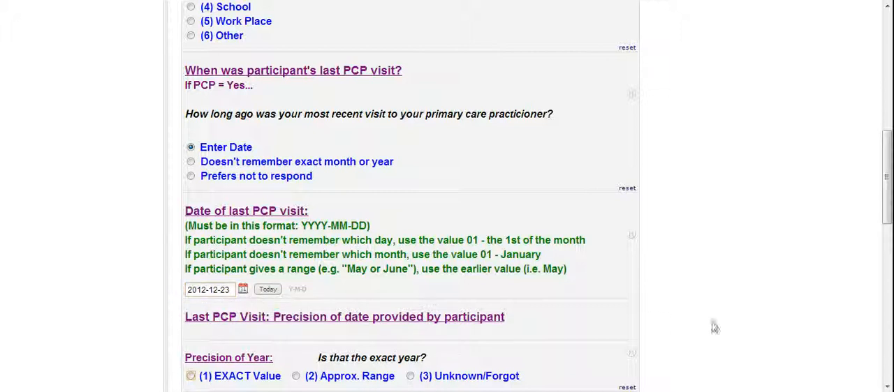
Step: Set the precision of year, month and day of the last PCP visit to (1) EXACT Value
drag(889, 199, 891, 258)
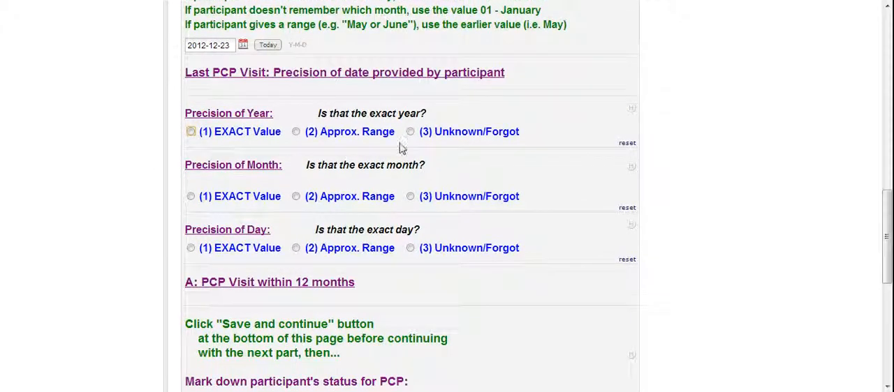
click(194, 137)
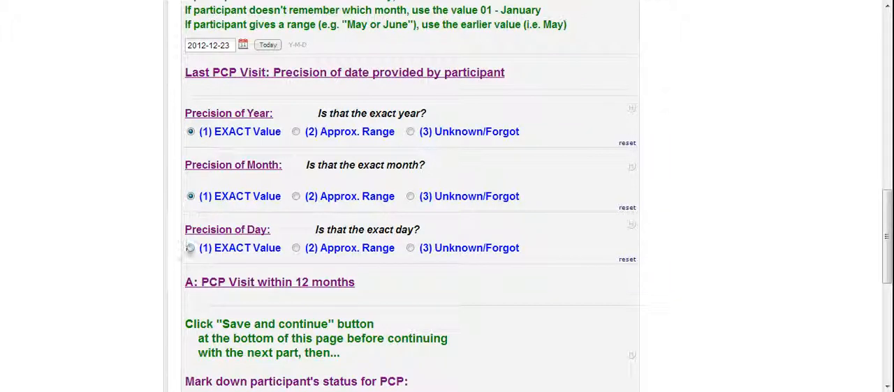
click(190, 250)
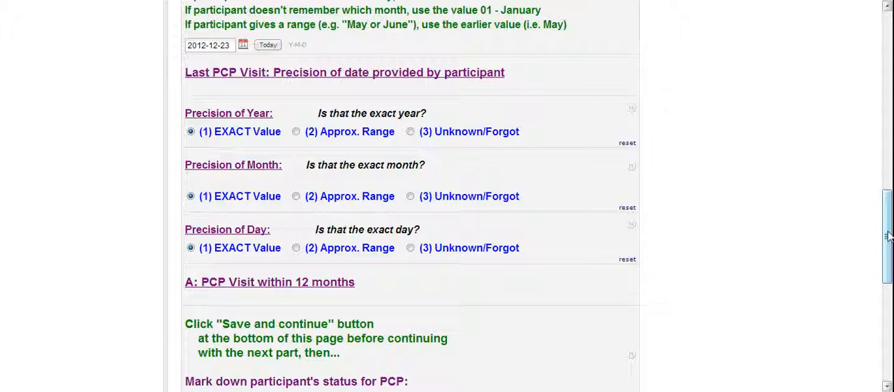
Step: Save the Study Data form and continue with it before marking the participant's PCP status
drag(888, 233, 888, 284)
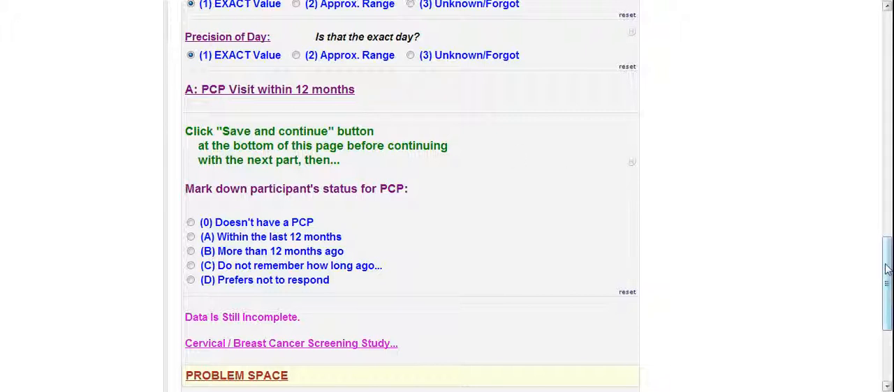
drag(887, 269, 888, 292)
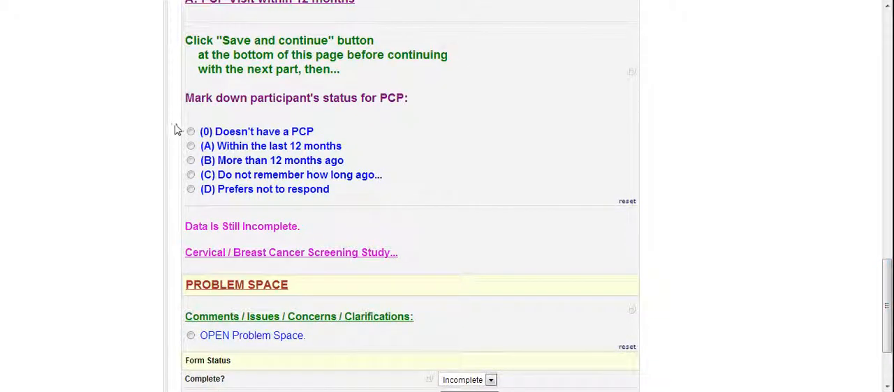
drag(887, 322, 890, 298)
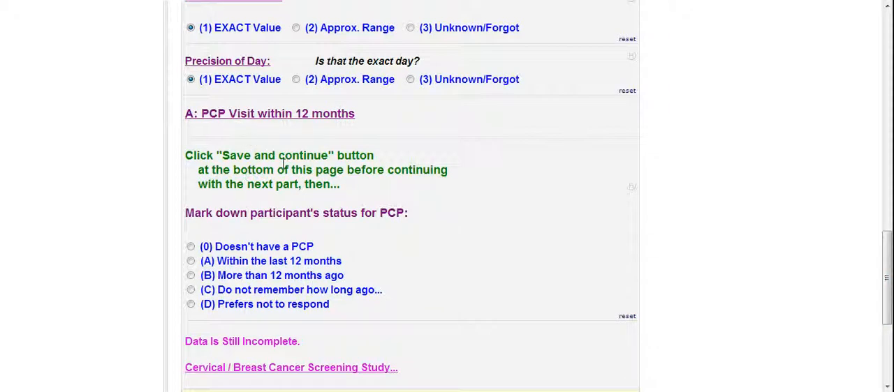
drag(889, 299, 890, 343)
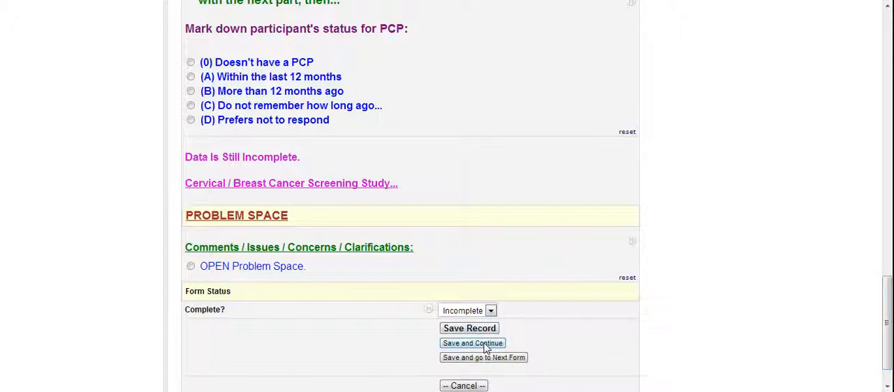
drag(889, 299, 890, 284)
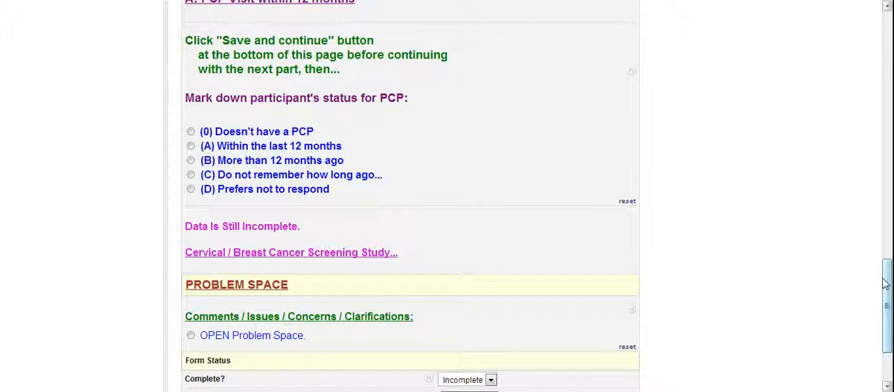
drag(886, 285, 886, 291)
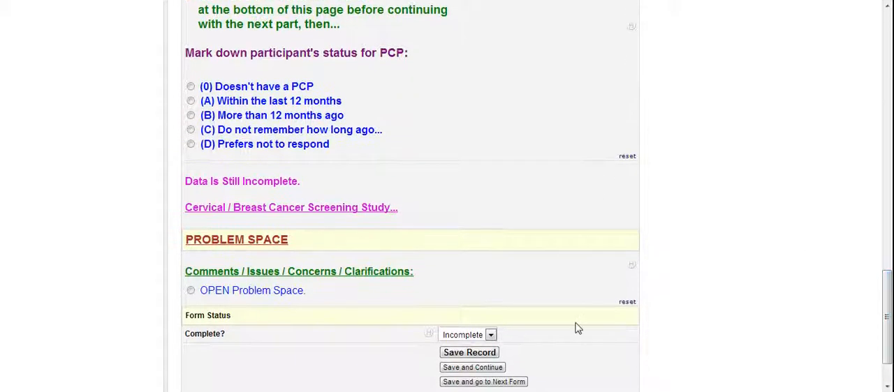
click(498, 372)
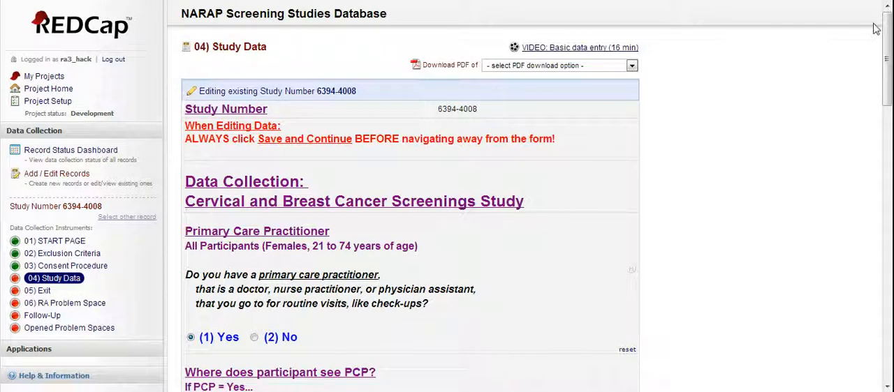
Step: Mark the participant's PCP status as "(A) Within the last 12 months" and answer Yes to having an OB-Gyn
drag(888, 46, 889, 284)
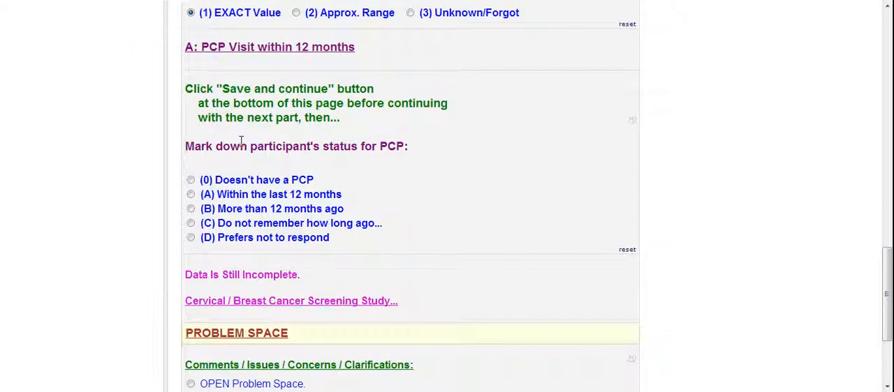
click(191, 196)
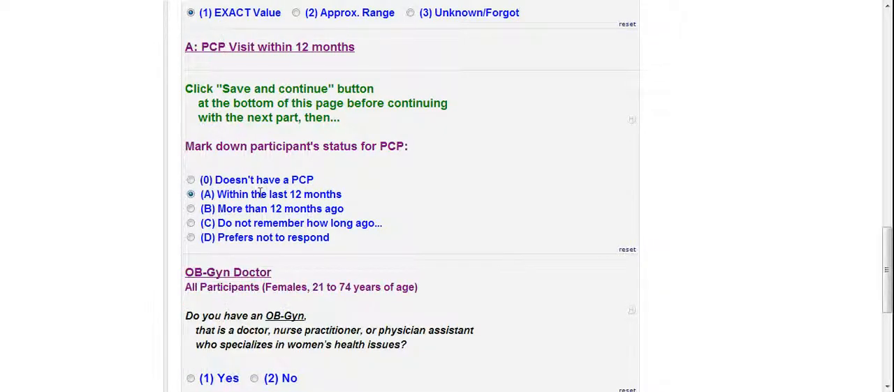
drag(887, 266, 888, 296)
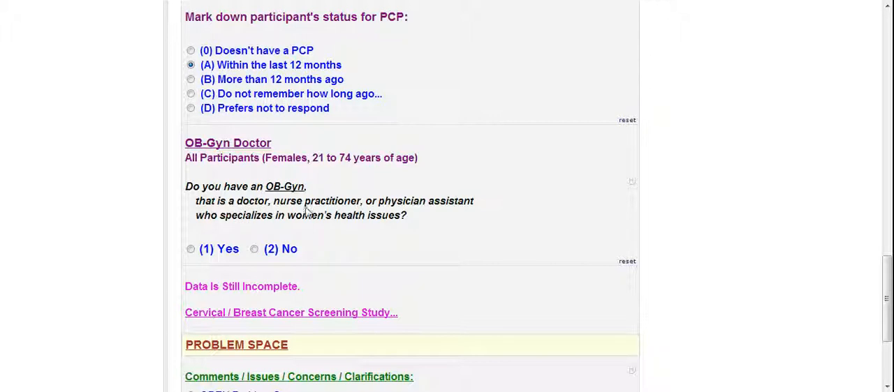
click(190, 249)
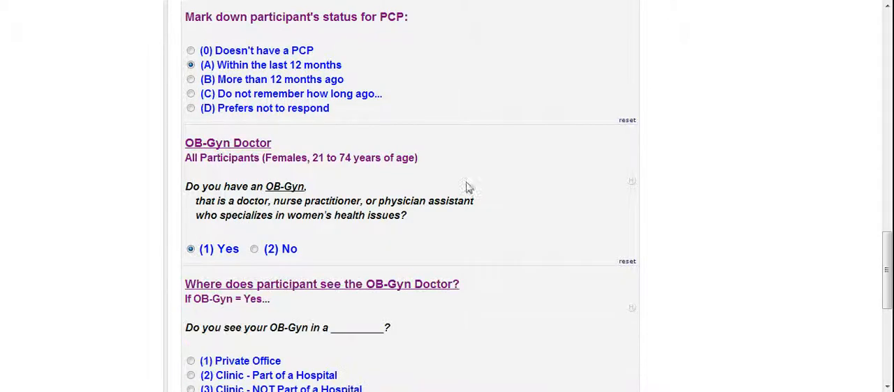
Step: Record that the participant sees the OB-Gyn in a "(3) Clinic - NOT Part of a Hospital"
drag(888, 244, 889, 285)
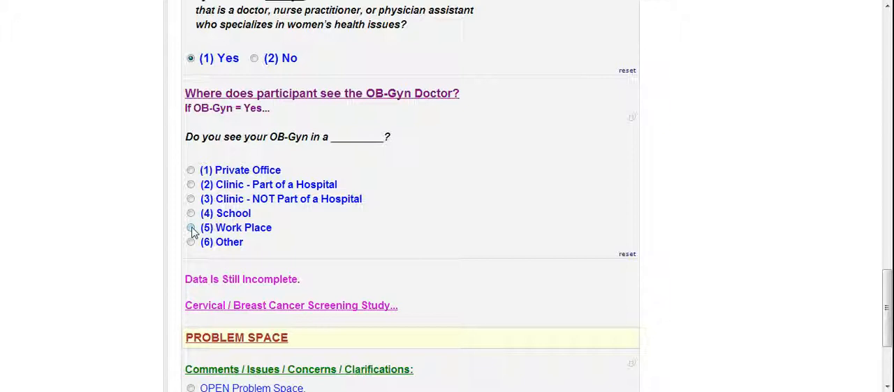
click(190, 199)
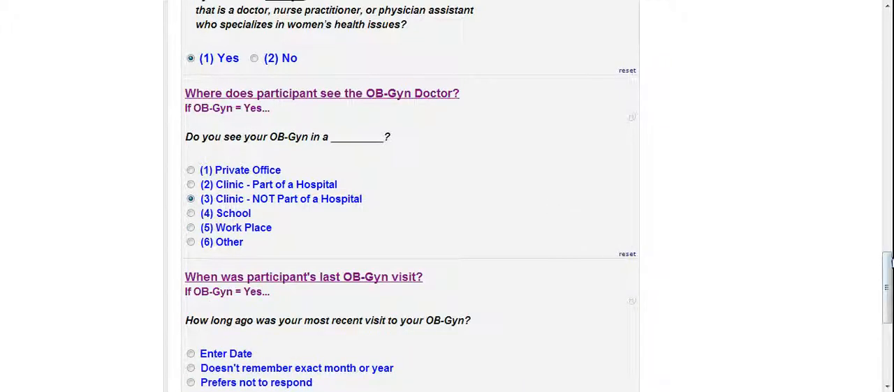
drag(888, 279, 889, 311)
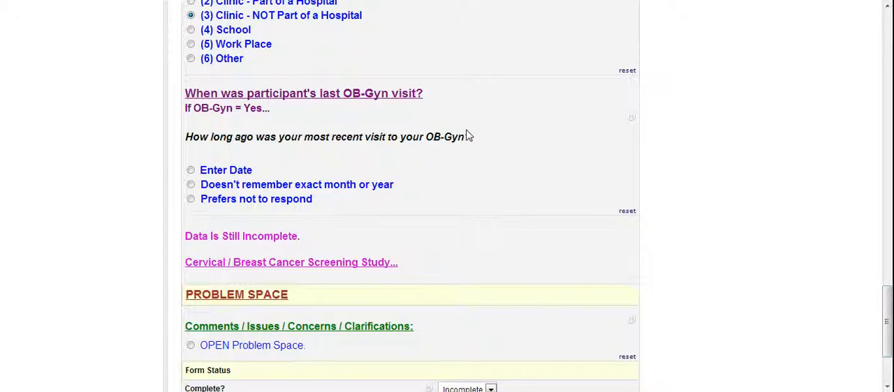
Step: Record that the participant doesn't remember the exact month or year of the last OB-Gyn visit, but it was "(2) More than 12 months ago"
click(190, 185)
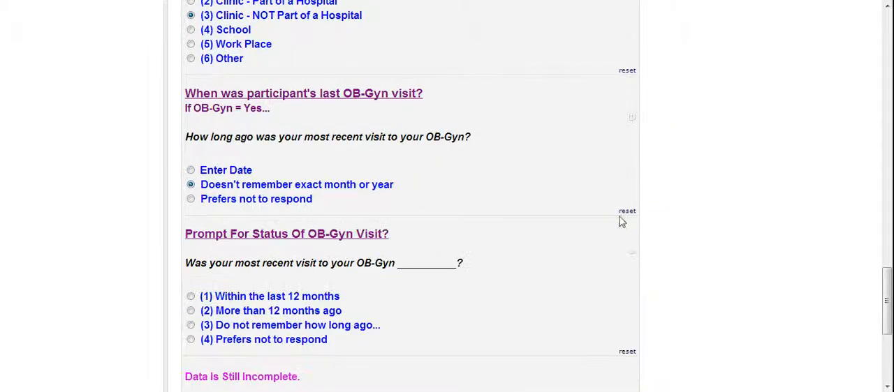
drag(888, 283, 890, 310)
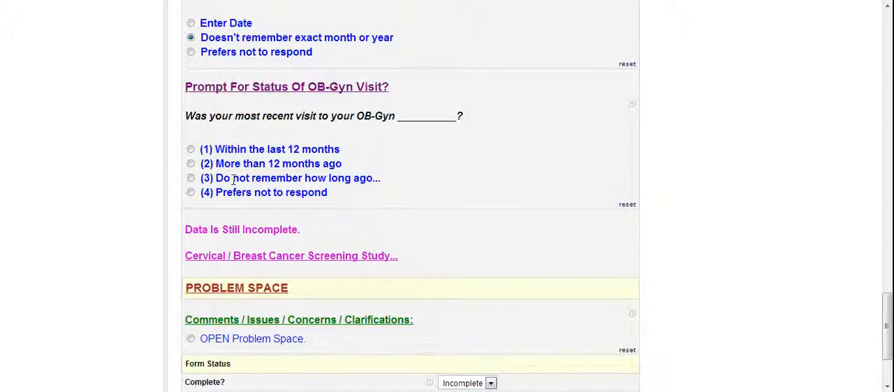
click(191, 164)
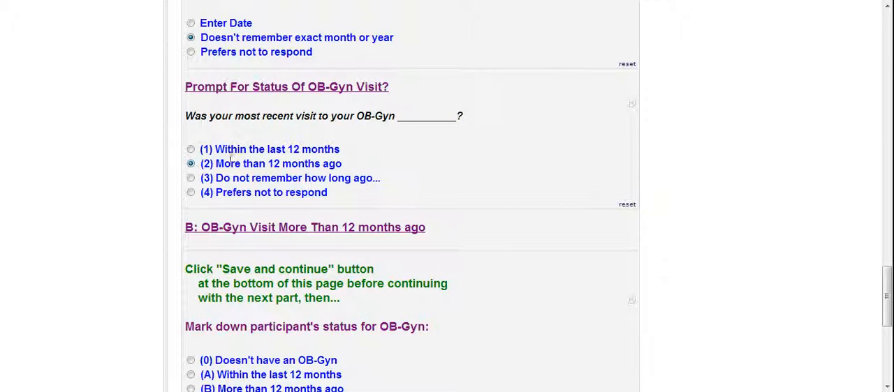
Step: Save the Study Data form and continue with it, marking the participant's OB-Gyn status as "(B) More than 12 months ago"
drag(889, 282, 889, 302)
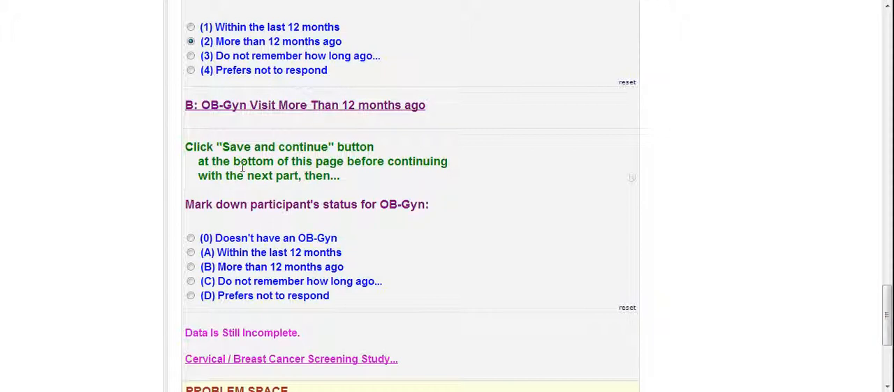
drag(890, 332, 890, 359)
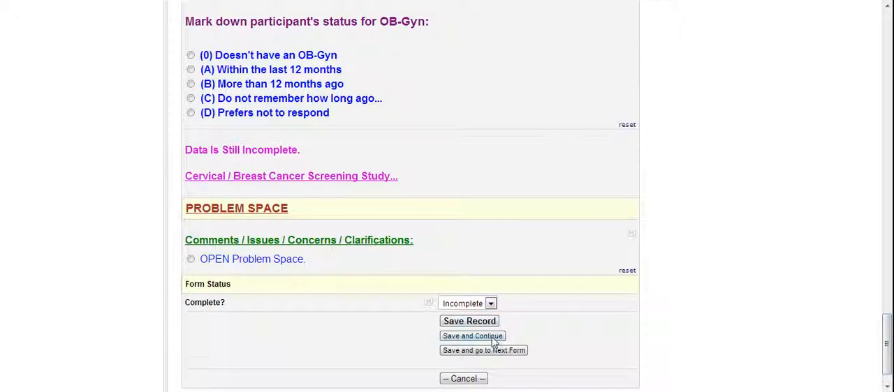
click(492, 337)
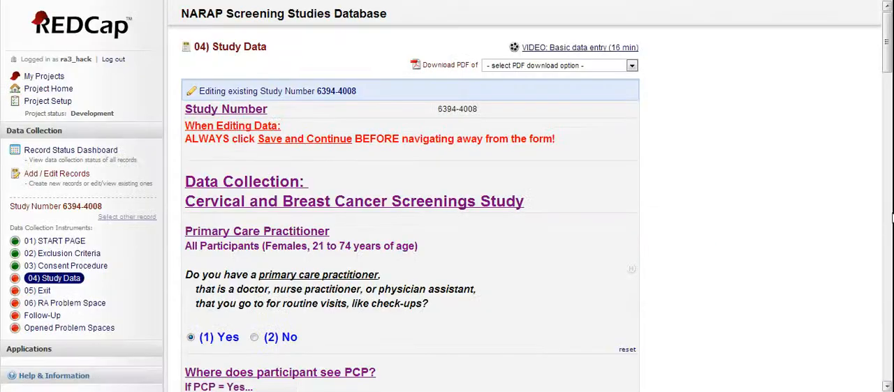
drag(886, 66, 887, 341)
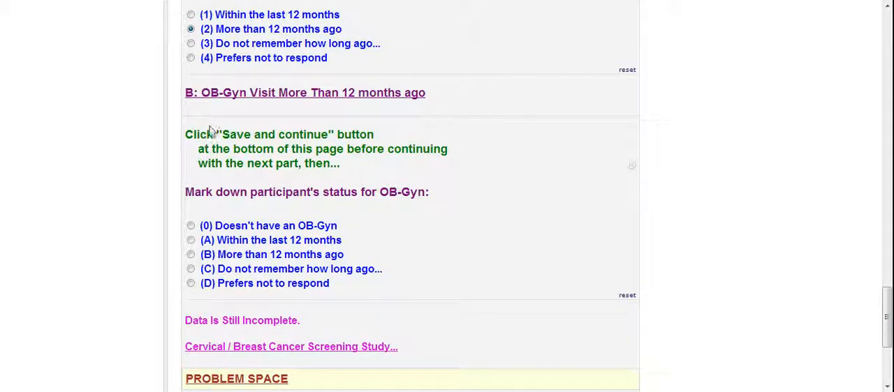
click(192, 256)
Step: Record "(2) No Hx of Hysterectomy" and answer "(1) Yes" to ever having had a Pap test
drag(887, 295, 888, 323)
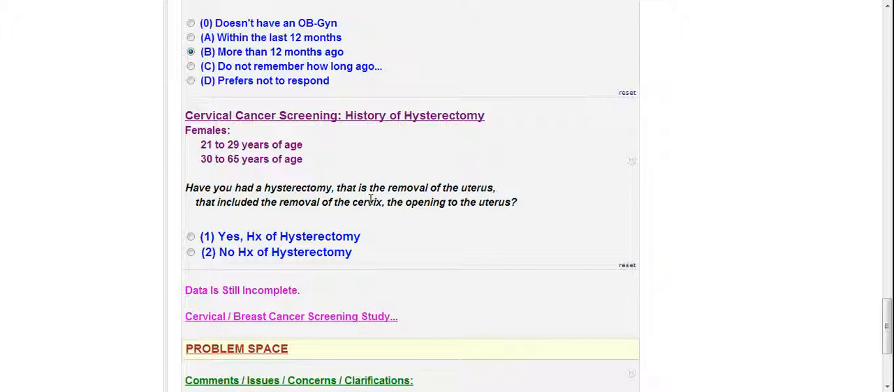
click(191, 254)
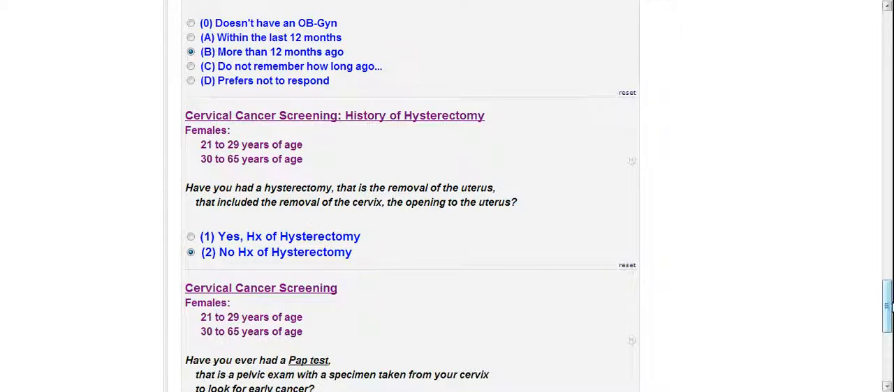
drag(887, 307, 887, 327)
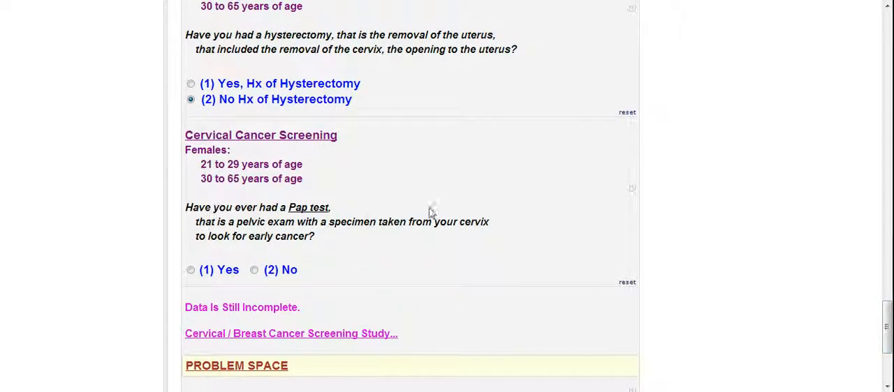
click(192, 271)
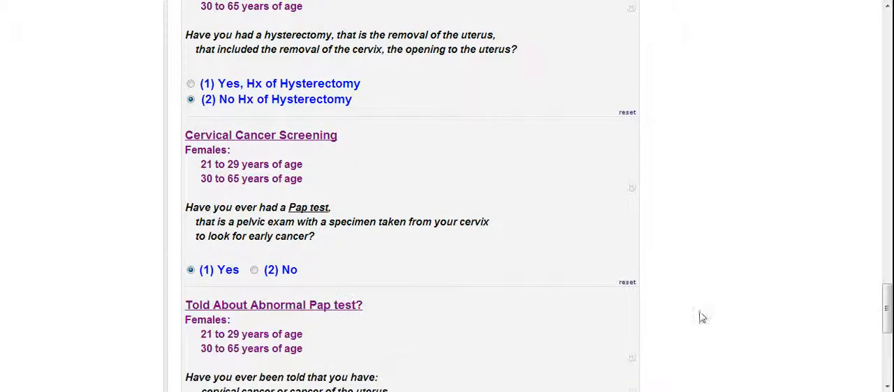
Step: Answer "(2) No" to being told about an abnormal Pap test and record "(2) OB-Gyn" as who did the most recent one
drag(887, 324, 887, 344)
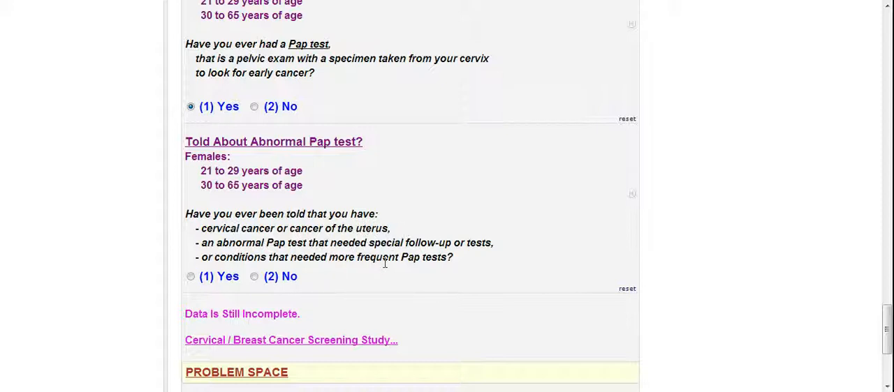
click(254, 276)
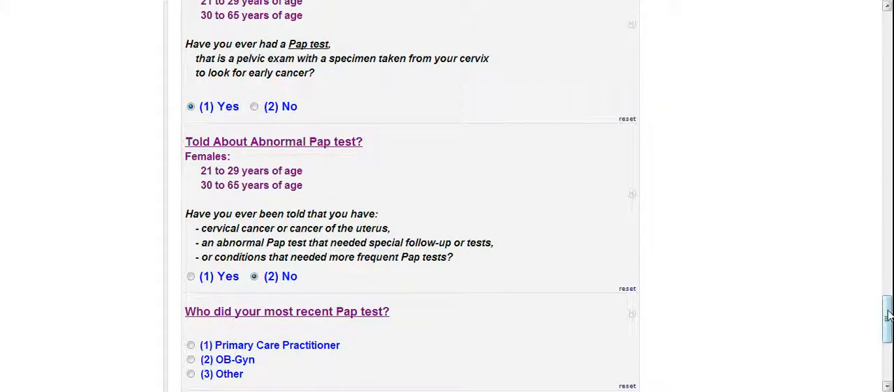
drag(887, 320, 888, 342)
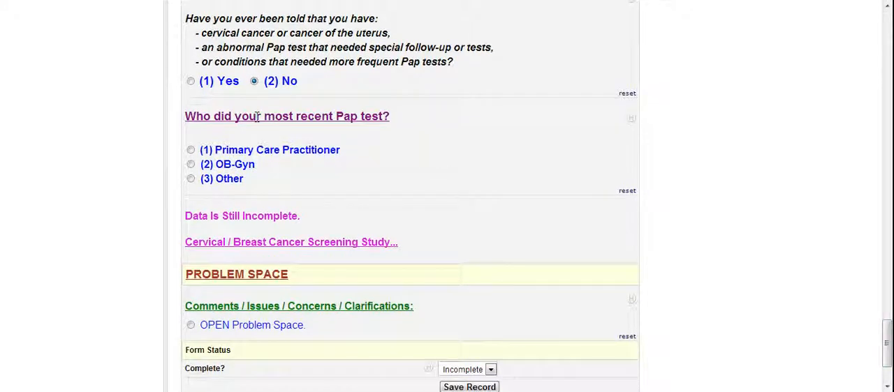
click(190, 164)
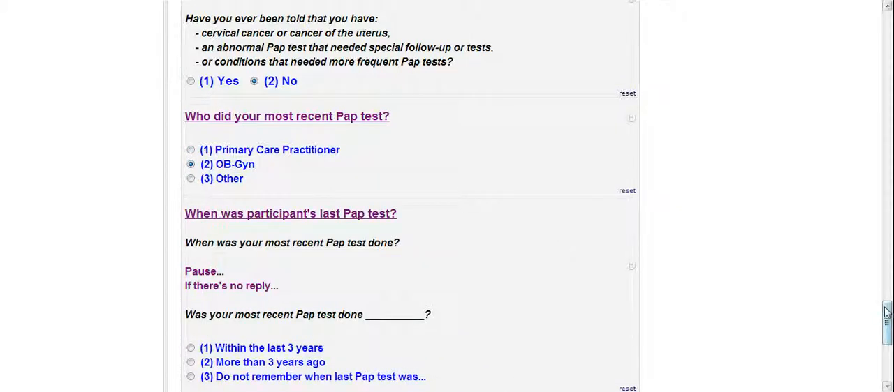
Step: Record the last Pap test as "(1) Within the last 3 years" and the cervical screening status as "(1) A: Up to date for Pap test"
drag(885, 311, 889, 332)
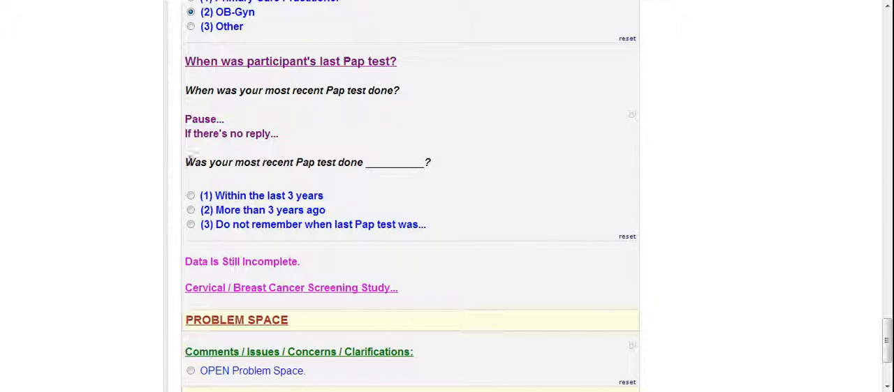
click(191, 197)
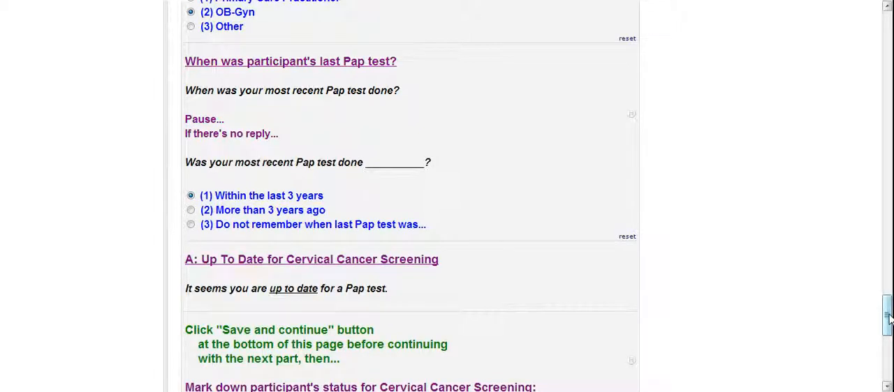
drag(888, 317, 889, 338)
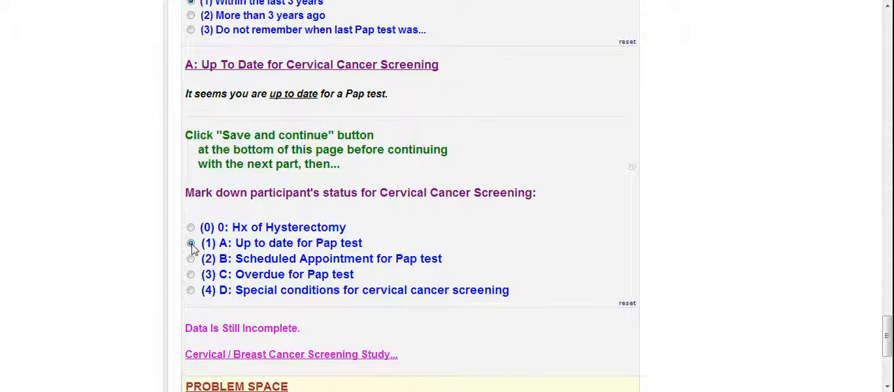
click(191, 244)
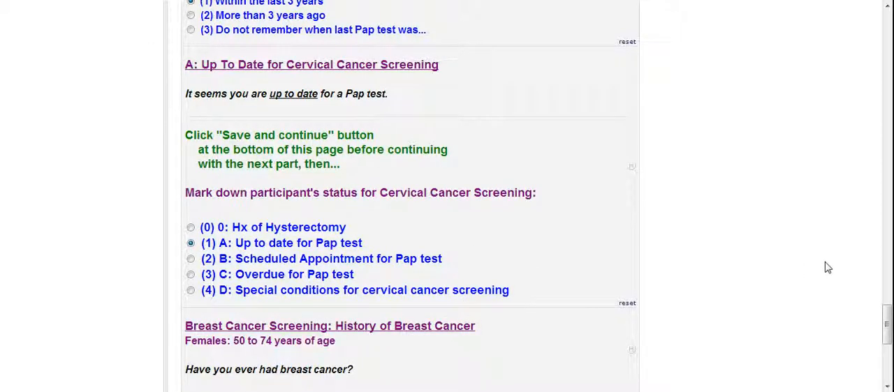
Step: Record "(2) No Hx of Breast Cancer" and answer Yes to both ever having a mammogram and being told about an abnormal one
drag(887, 324, 887, 345)
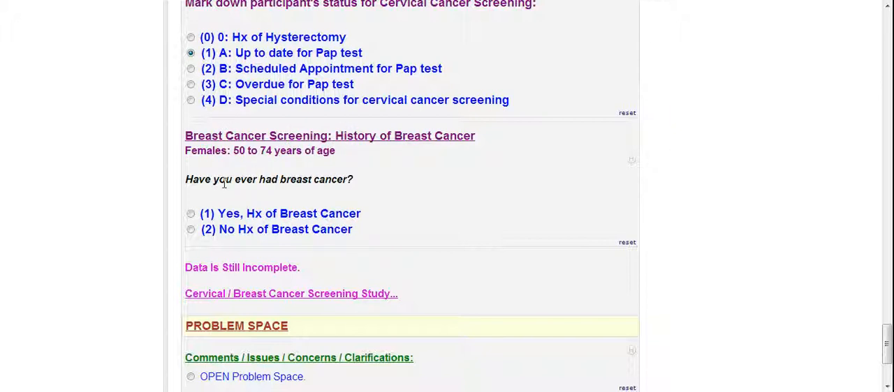
click(192, 233)
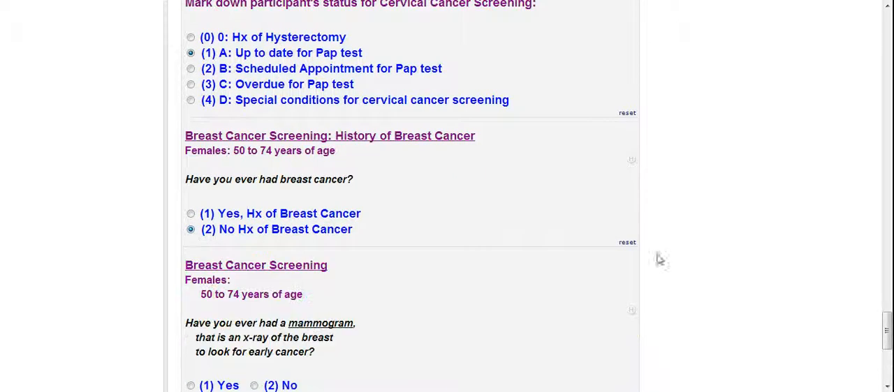
drag(886, 328, 888, 331)
scroll(887, 330, down, 3)
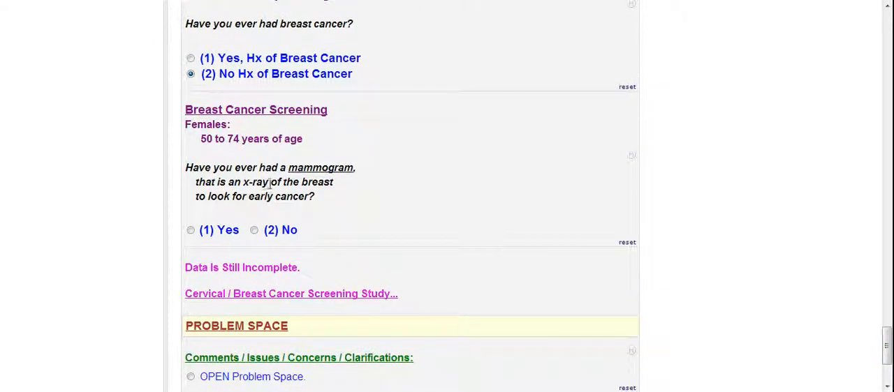
click(191, 230)
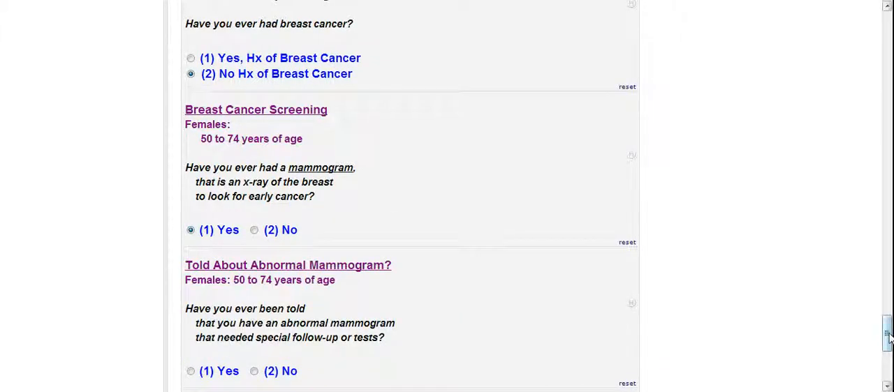
scroll(886, 342, down, 3)
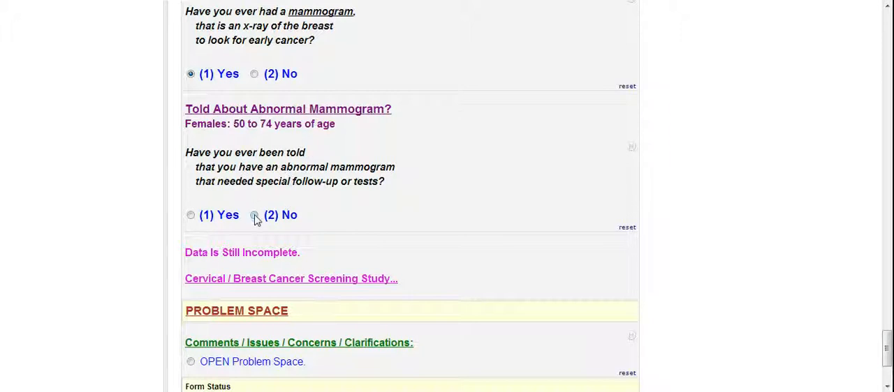
click(191, 217)
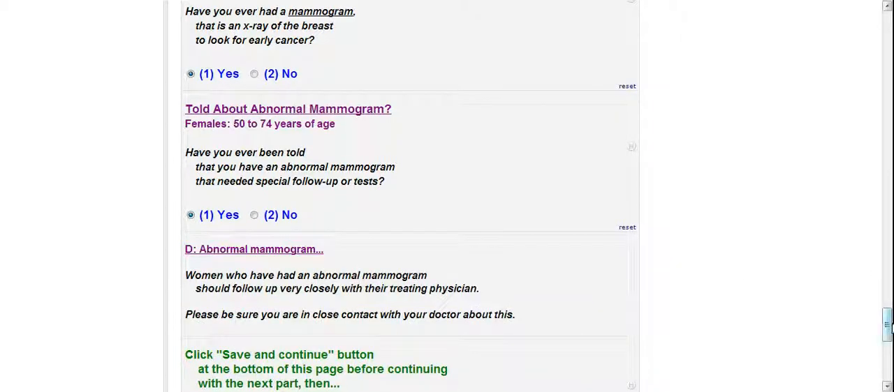
Step: Save the form and continue with it, marking the participant's breast cancer screening status as "(4) D: Abnormal mammogram"
drag(887, 331, 887, 343)
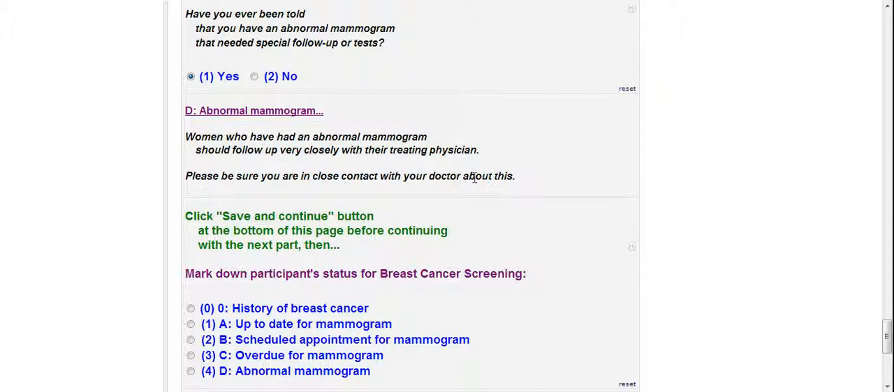
drag(887, 335, 886, 363)
click(494, 303)
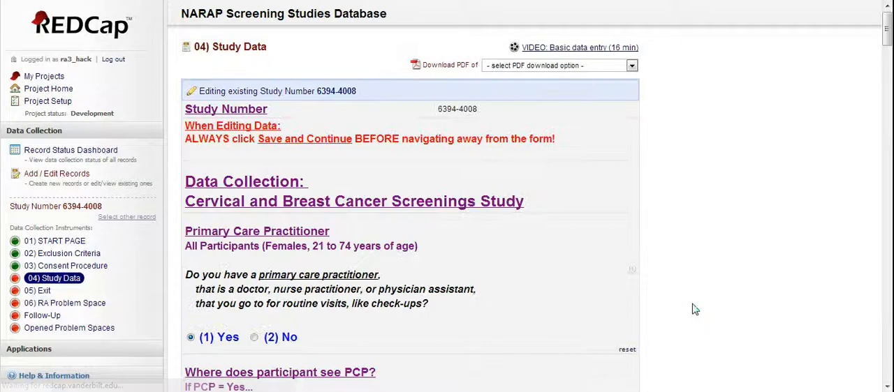
drag(885, 28, 887, 346)
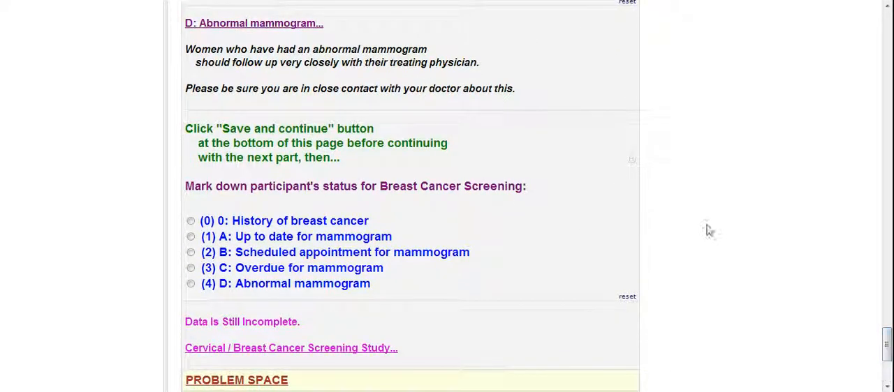
click(190, 285)
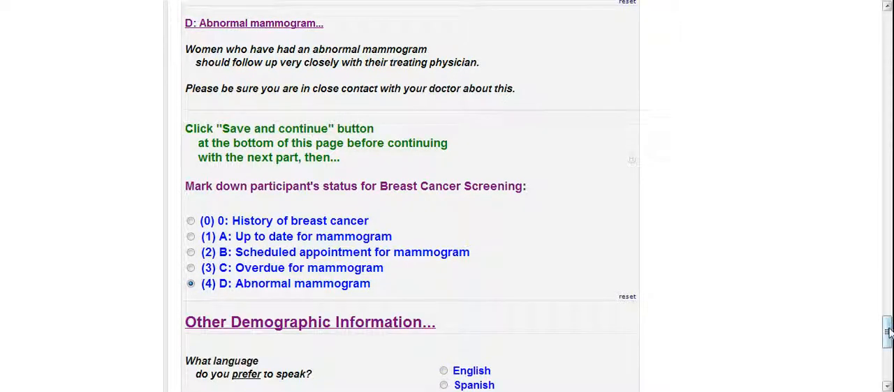
Step: Set the participant's preferred language to English and the highest grade finished to College or University Degree
drag(888, 333, 889, 355)
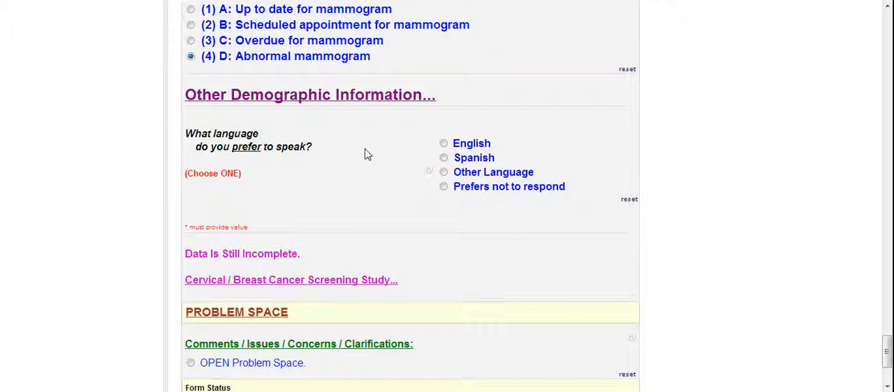
click(444, 144)
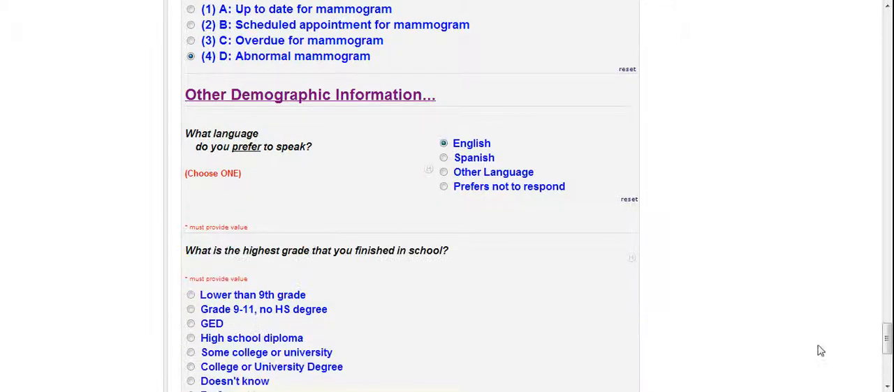
drag(887, 346, 888, 361)
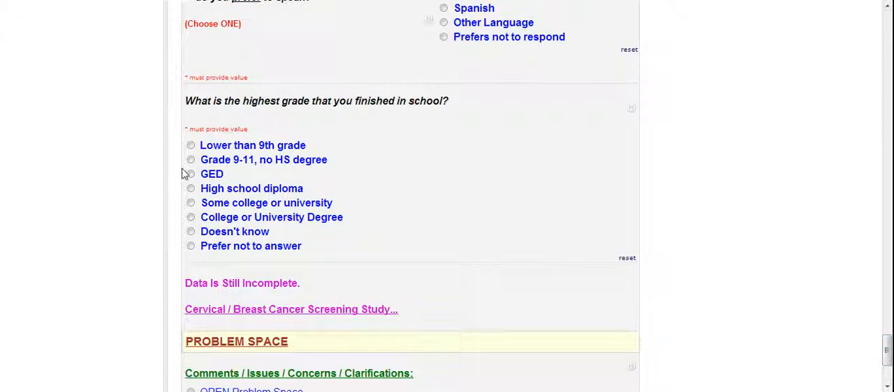
click(190, 217)
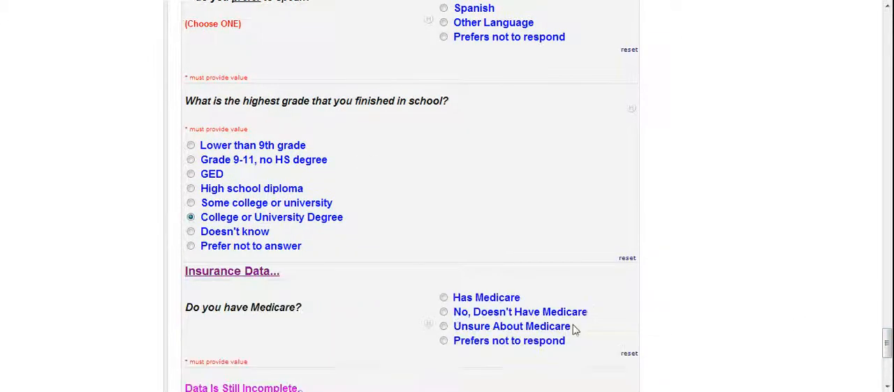
Step: Answer the Medicare question in the insurance data with "No, Doesn't Have Medicare"
drag(888, 343, 888, 358)
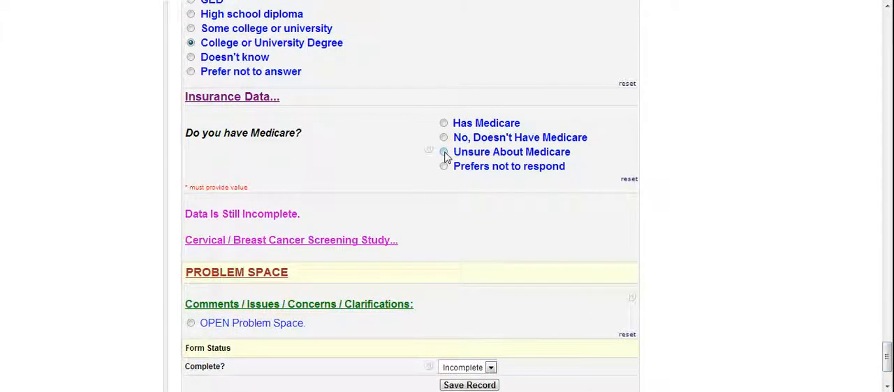
click(444, 138)
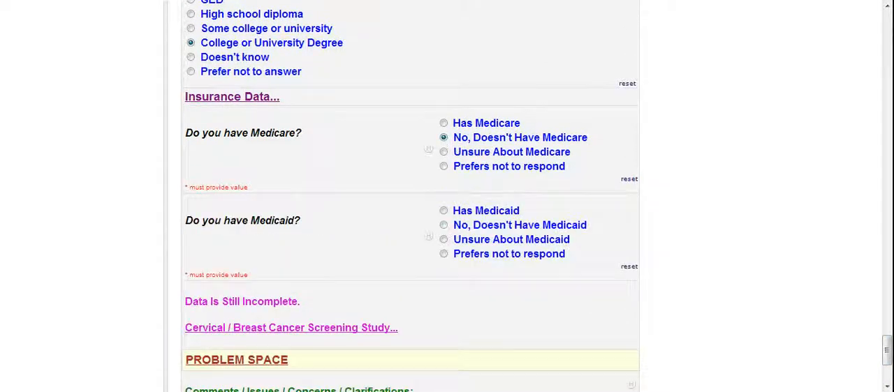
Step: Answer the Medicaid question with "No, Doesn't Have Medicaid" and the private health insurance question with "Has Private Insurance"
click(444, 226)
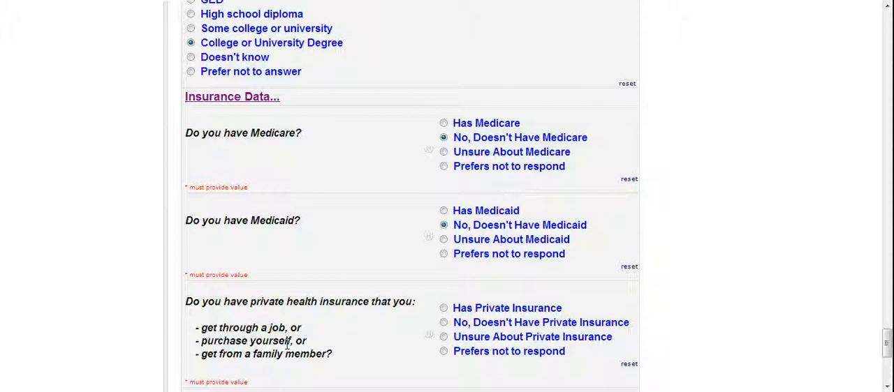
click(443, 308)
Step: Enter "none" as the other kind of health insurance and commit the entry so the form registers it
drag(887, 336, 887, 356)
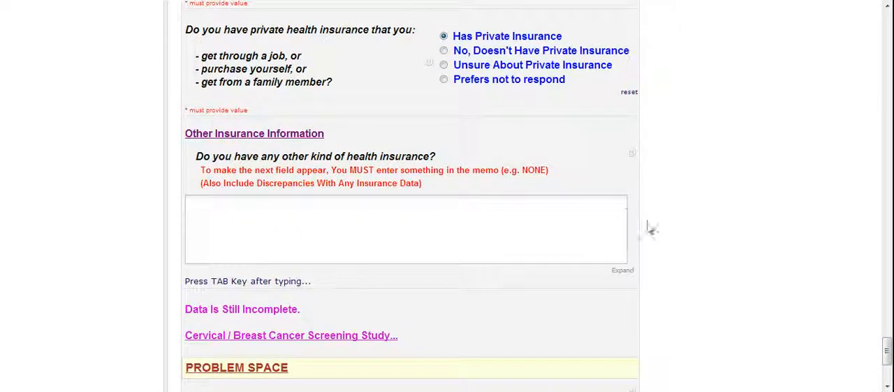
click(545, 214)
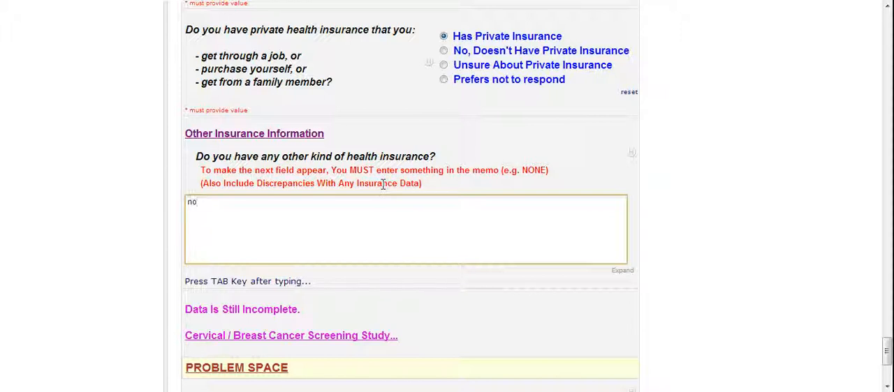
text(ne)
key(Tab)
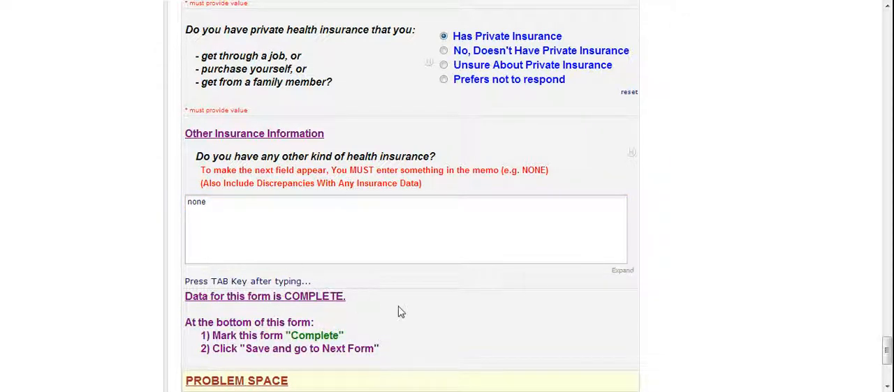
Step: Mark the Study Data form as Complete, save it and go to the next form
drag(888, 351, 888, 362)
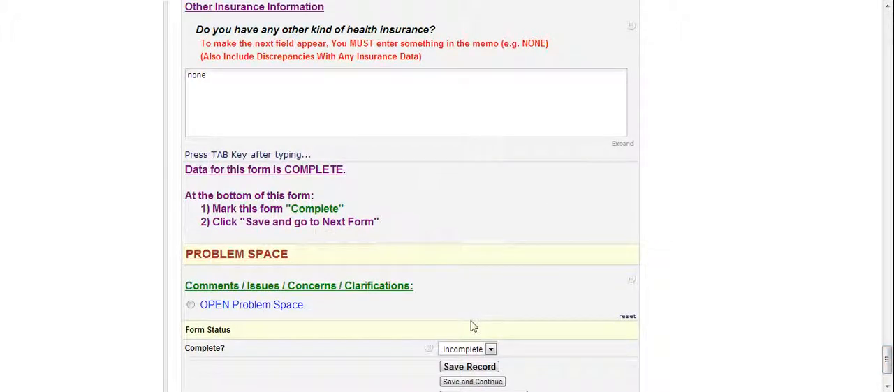
click(491, 350)
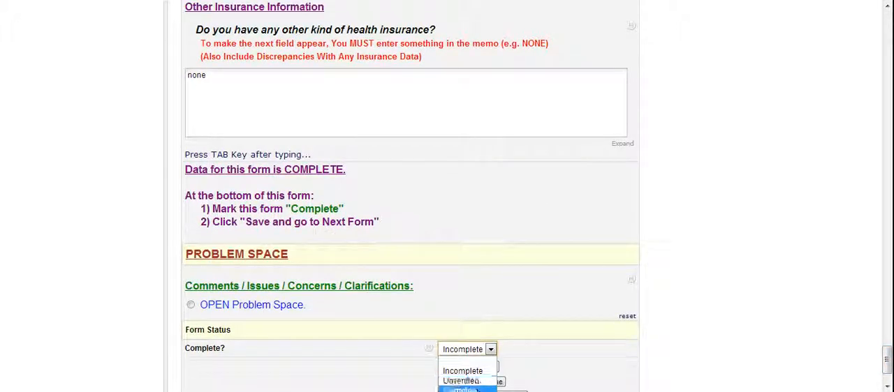
click(461, 389)
drag(887, 363, 887, 370)
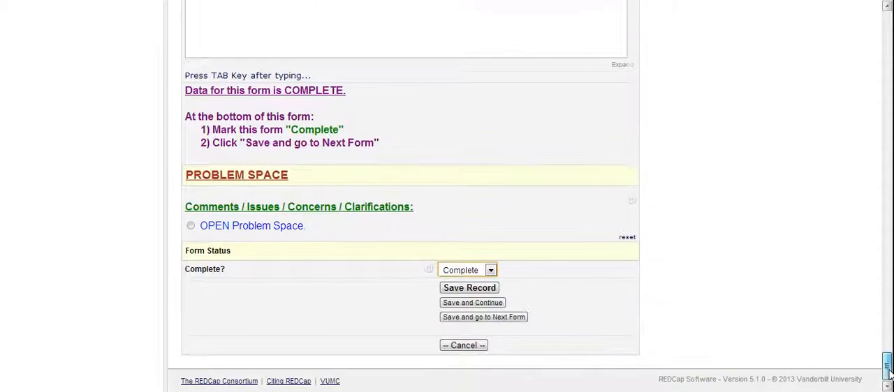
click(519, 320)
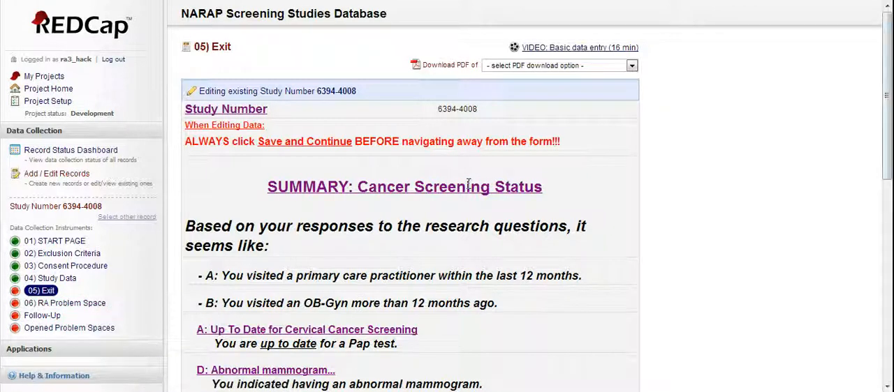
Step: Go through the cancer screening summary and thank-you lines on the Exit form and select "DONE! Enroll The Next Person."
drag(888, 155, 889, 204)
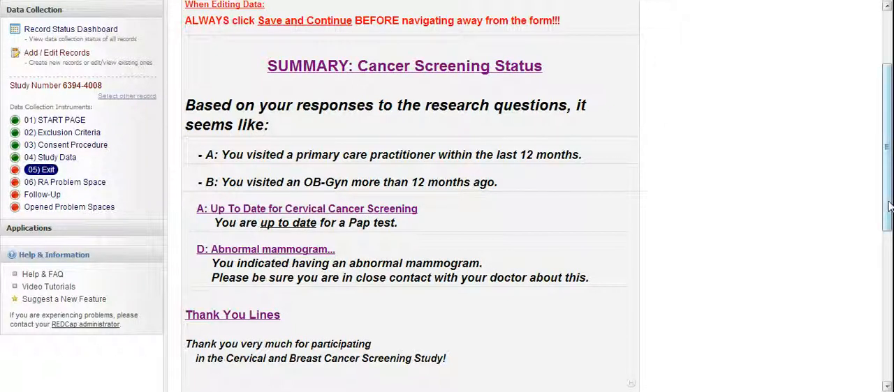
drag(889, 206, 889, 251)
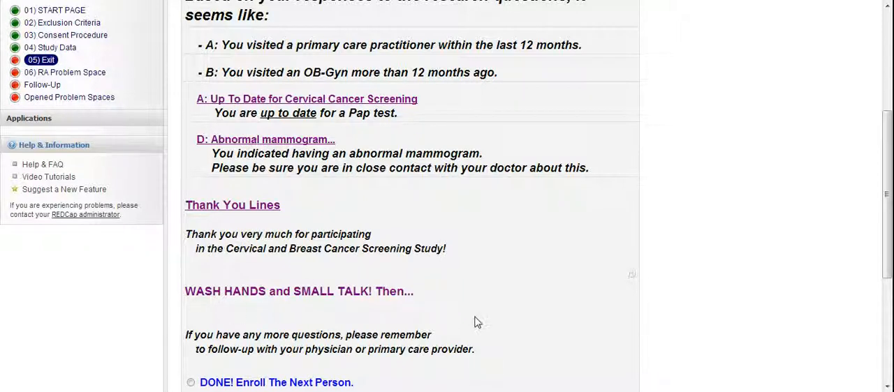
drag(890, 232, 891, 278)
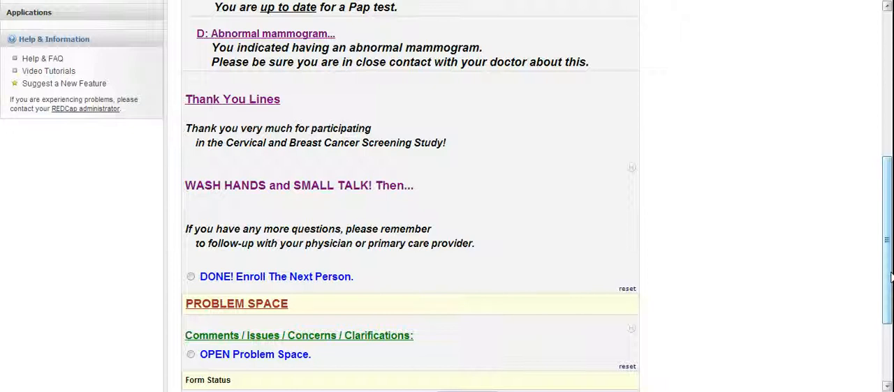
drag(888, 277, 888, 277)
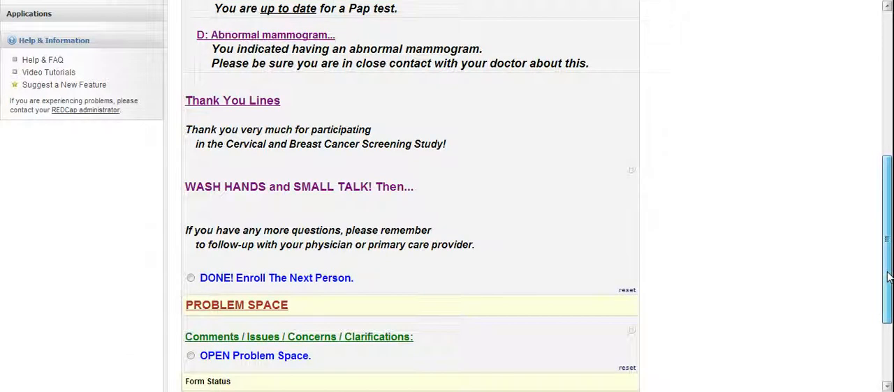
drag(888, 277, 888, 276)
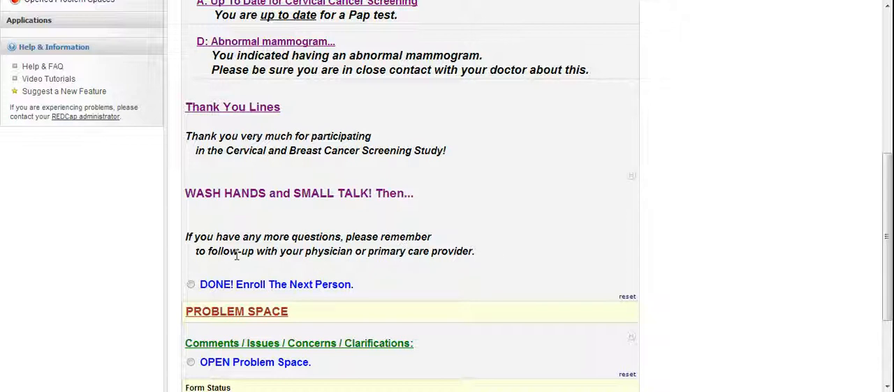
click(191, 285)
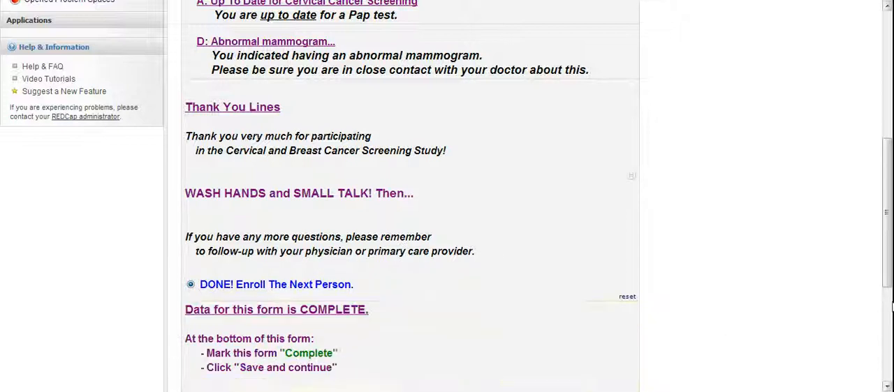
Step: Mark the Exit form as Complete, then save it and continue
scroll(888, 293, down, 2)
scroll(888, 294, down, 4)
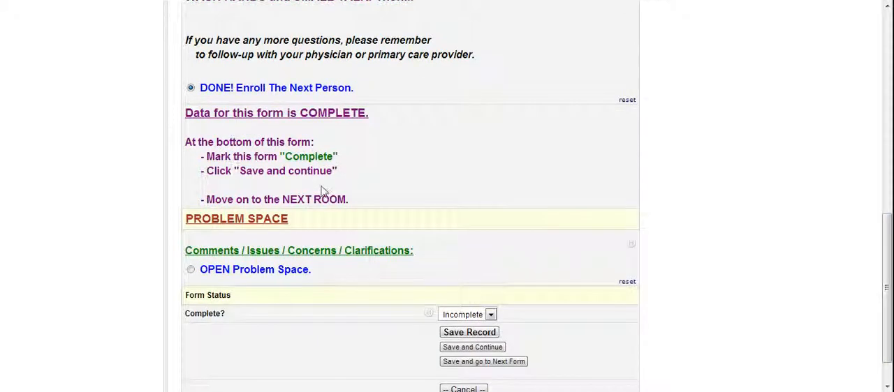
click(491, 314)
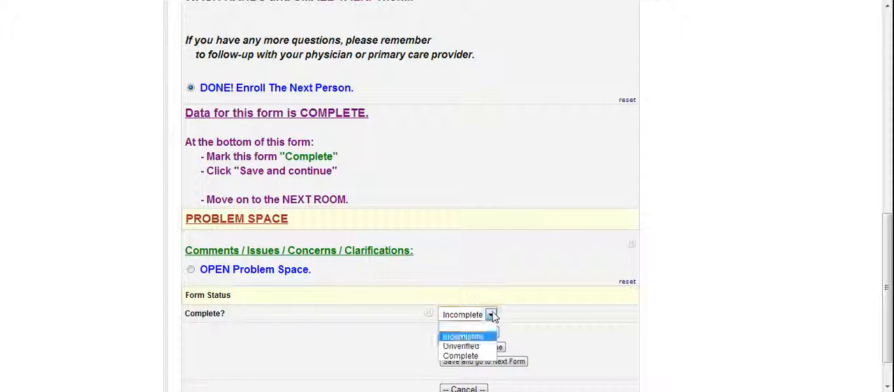
click(475, 358)
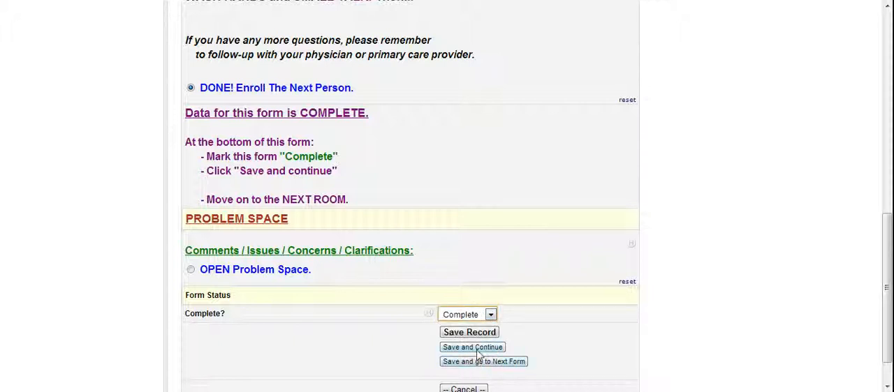
click(472, 349)
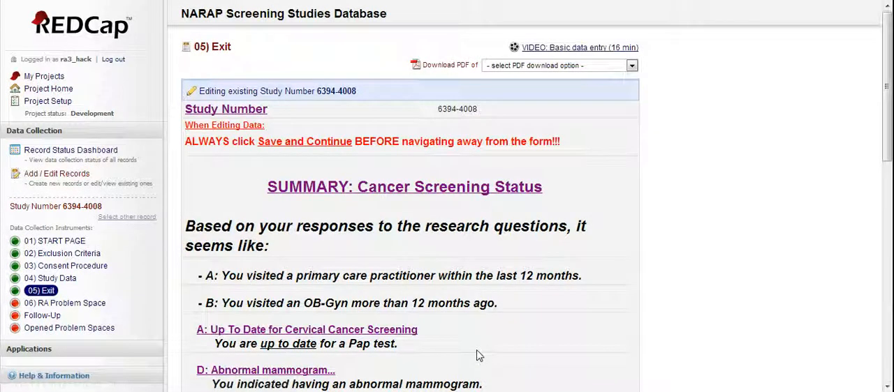
Step: Leave the finished participant's record to select another one, and open the 01) START PAGE instrument
scroll(885, 187, down, 2)
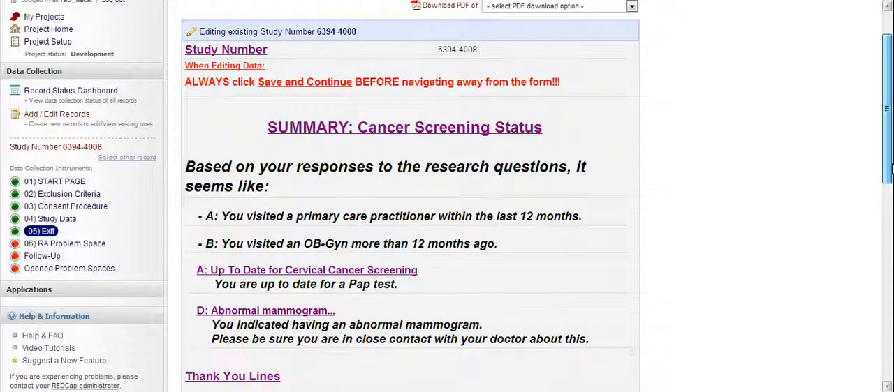
drag(888, 180, 886, 148)
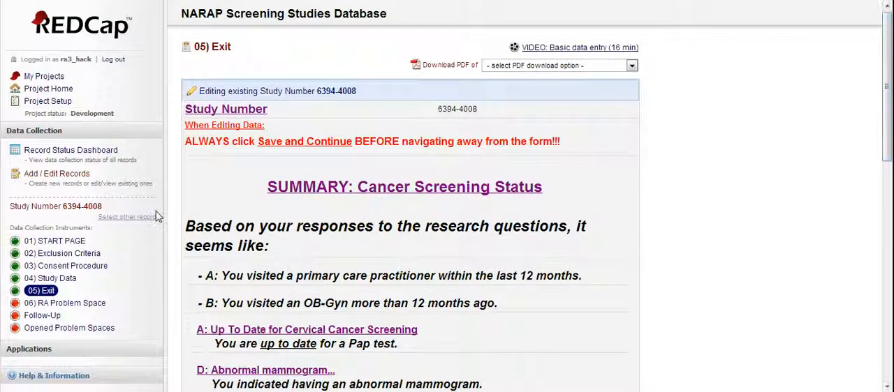
click(117, 221)
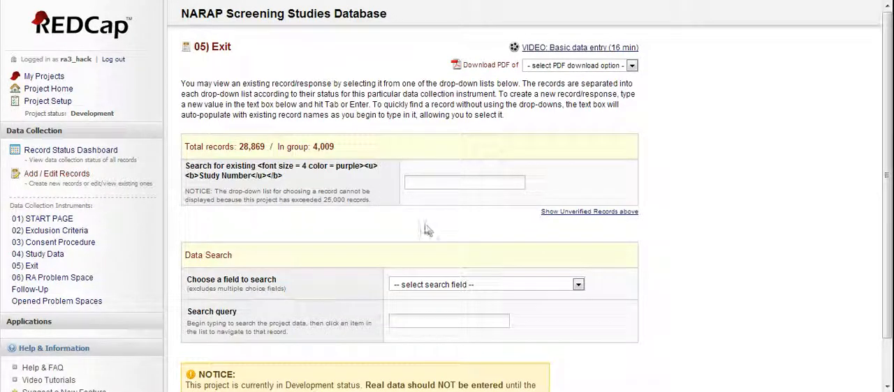
click(60, 222)
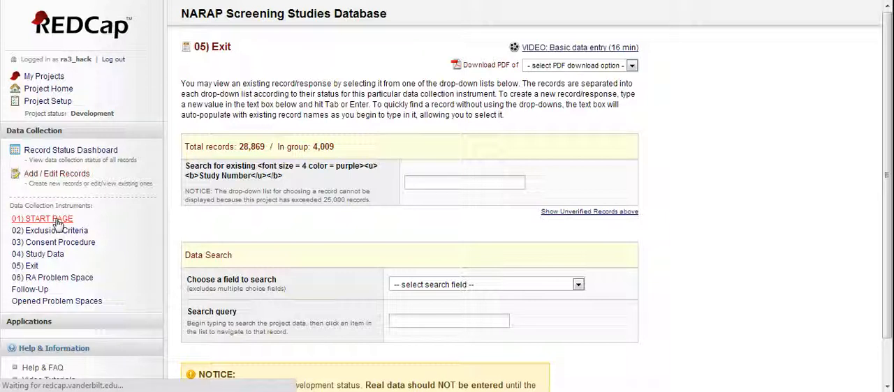